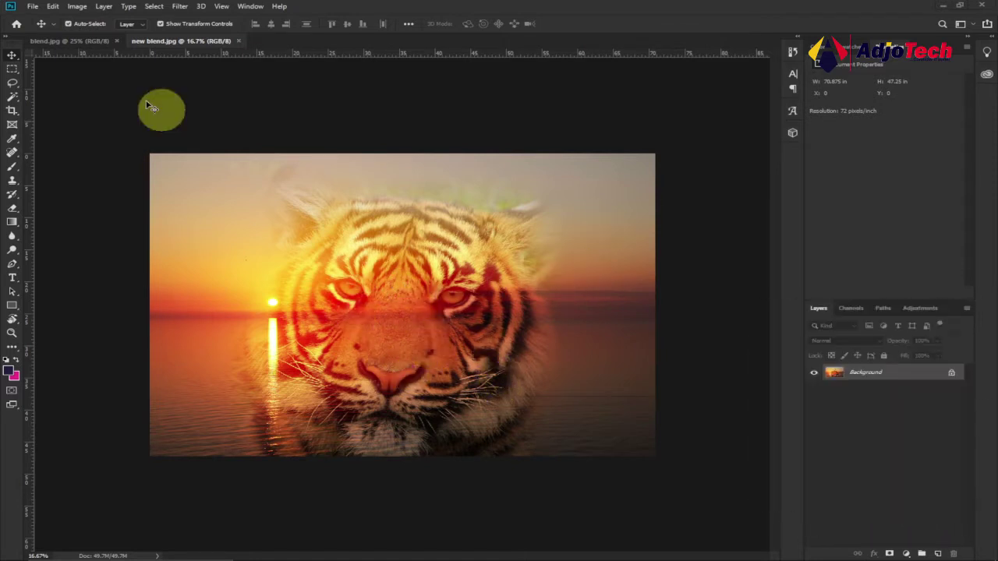
Review the forest-and-tiger blend example and the Pexels stock photo site
click(77, 43)
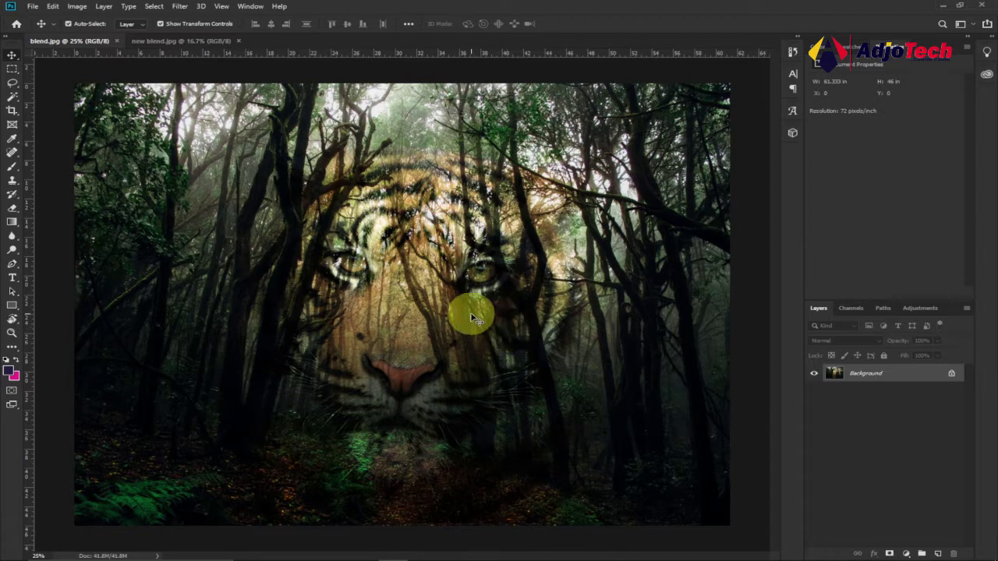
mouse_move(541, 553)
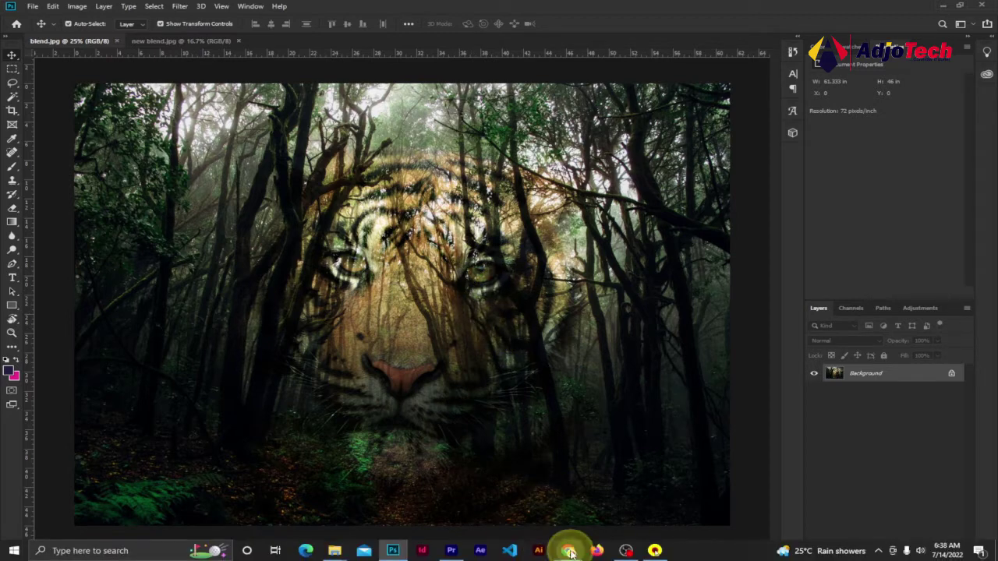
click(570, 551)
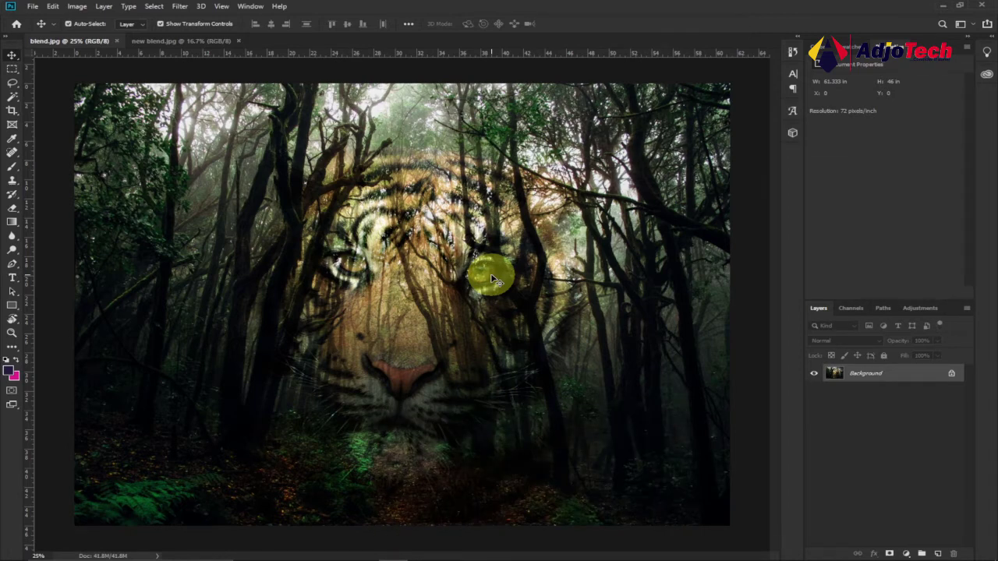
key(ctrl+Tab)
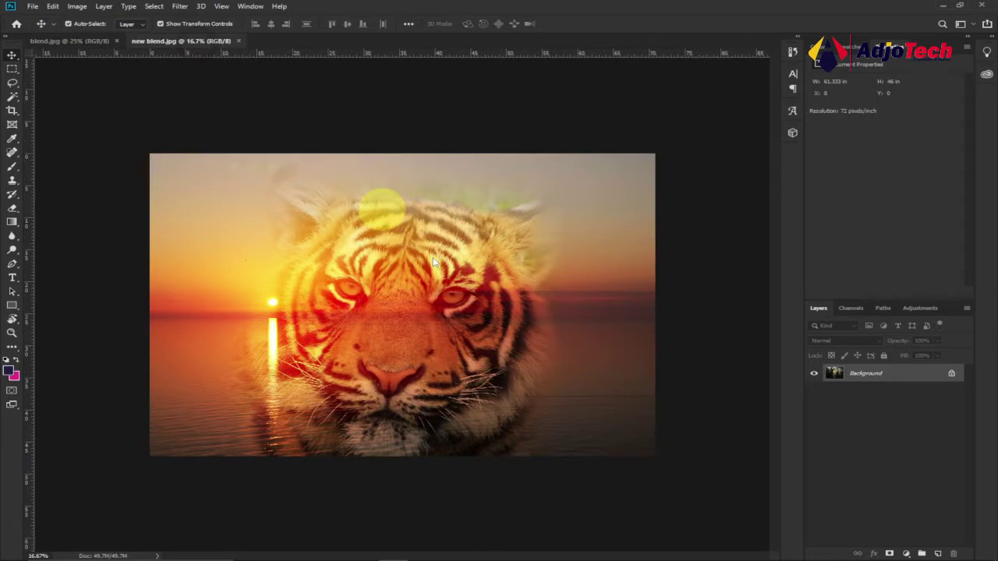
click(398, 371)
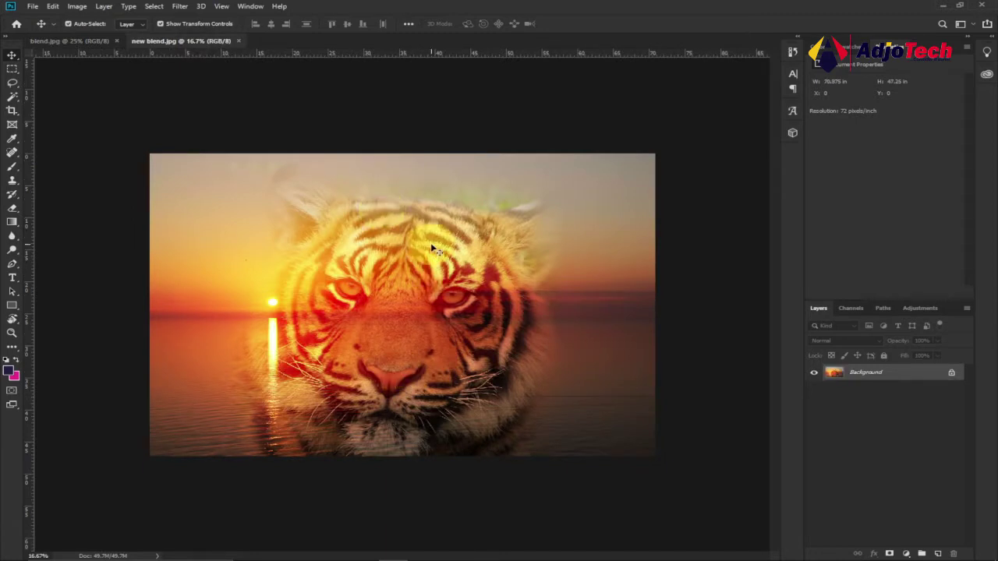
Open pexels-pixabay-64152.jpg and pexels-pixabay-434551.jpg from Downloads as Photoshop documents
mouse_move(334, 550)
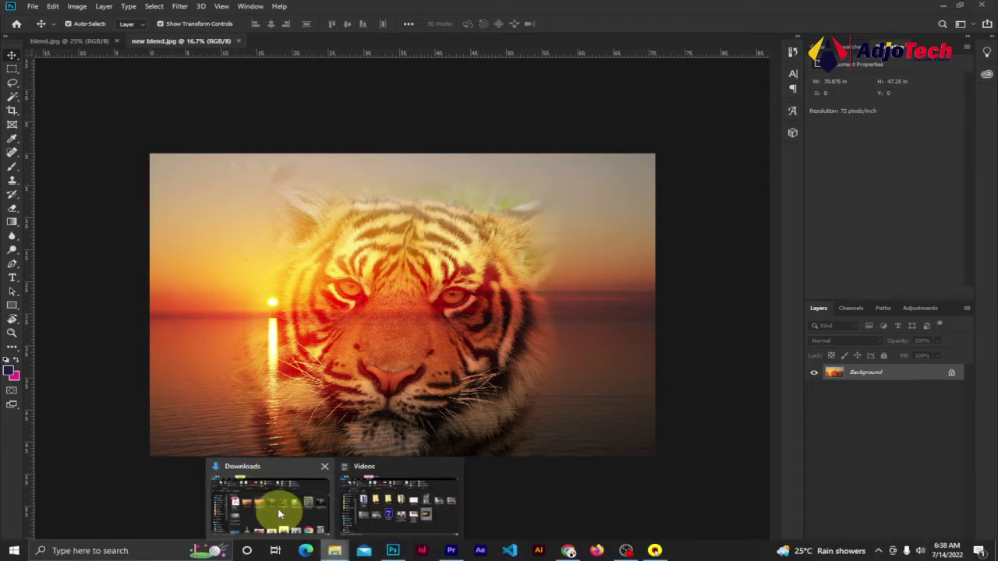
click(279, 515)
drag(478, 267, 480, 270)
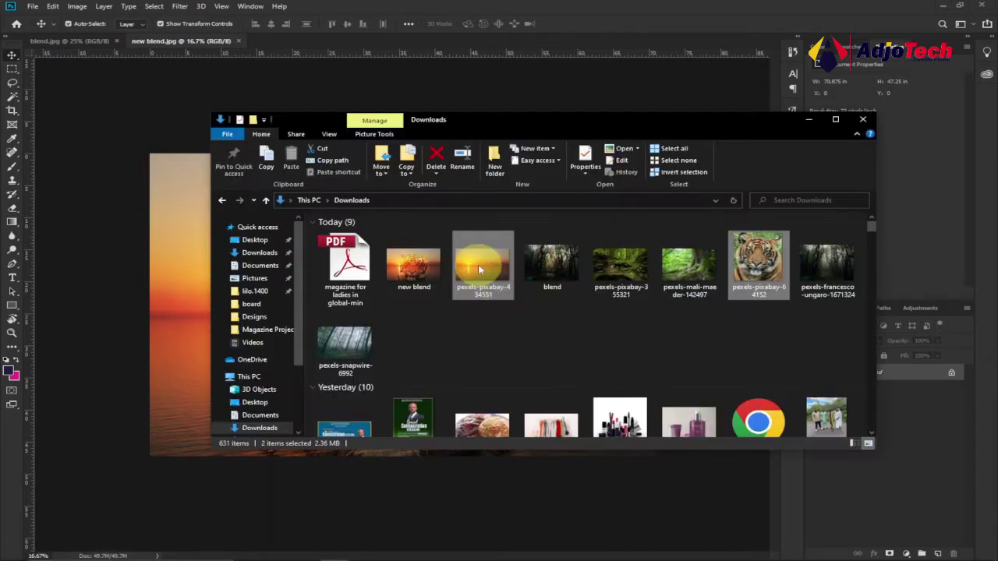
click(769, 272)
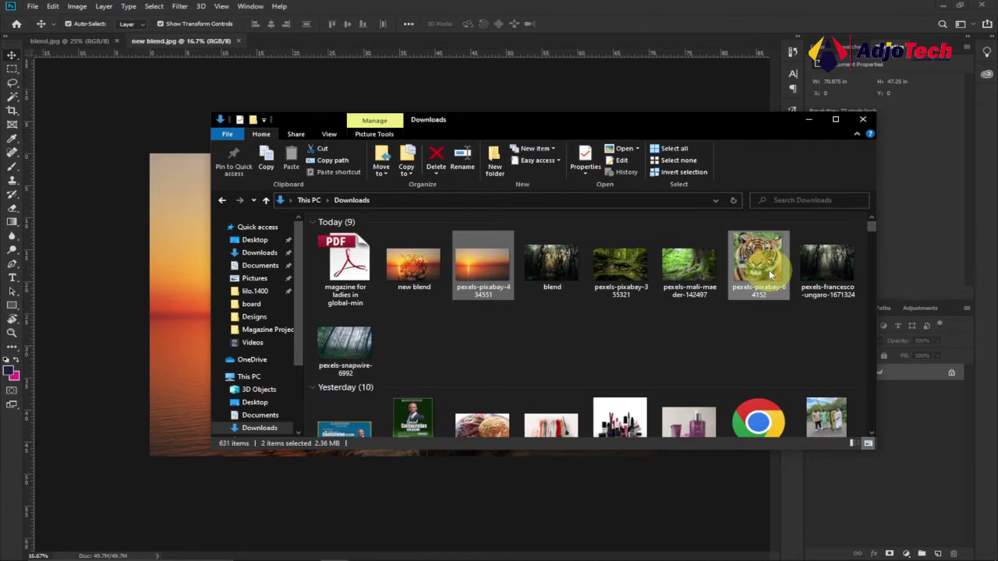
drag(769, 273, 724, 31)
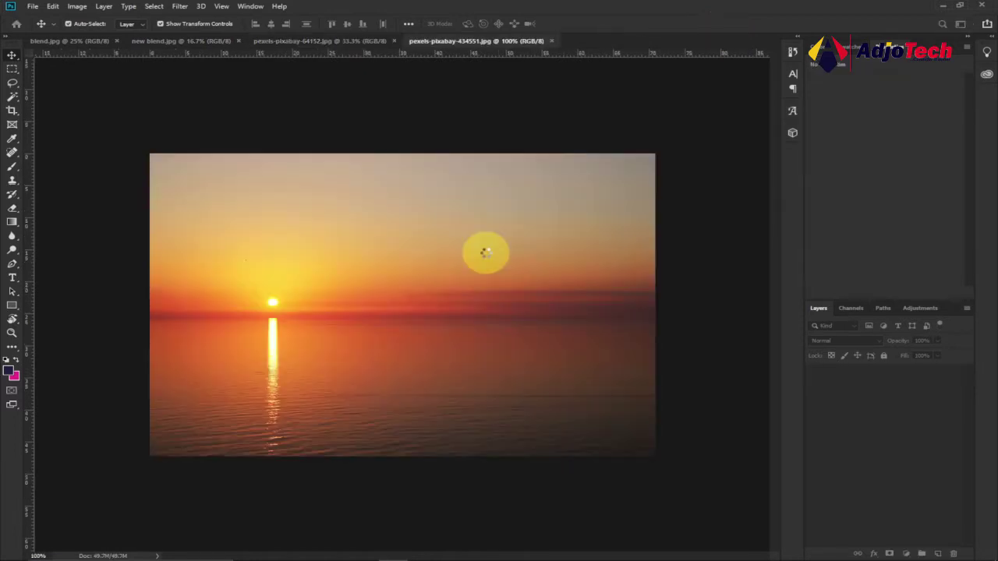
Compare the sunset and tiger documents, ending on the tiger photo pexels-pixabay-64152.jpg
click(343, 43)
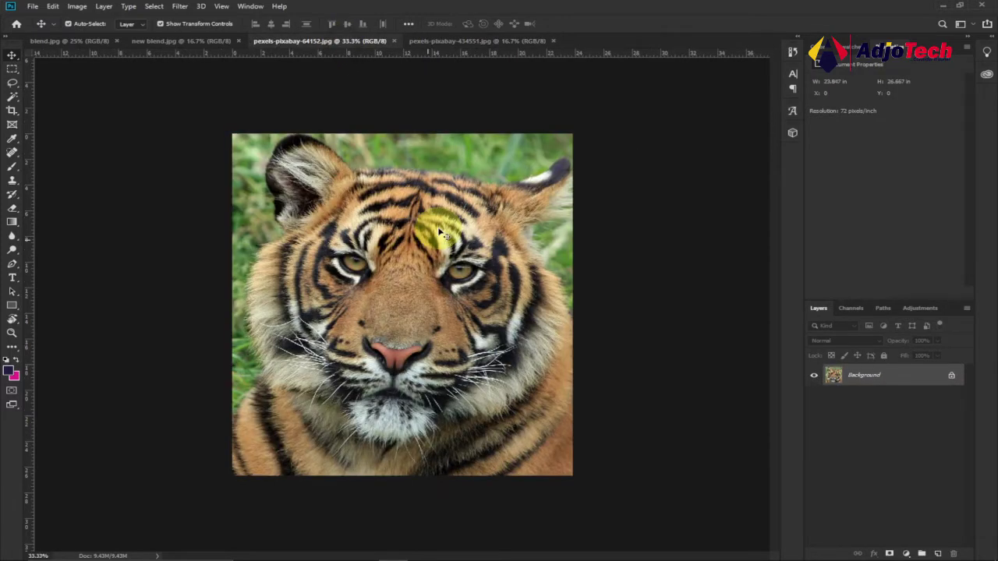
key(ctrl+Tab)
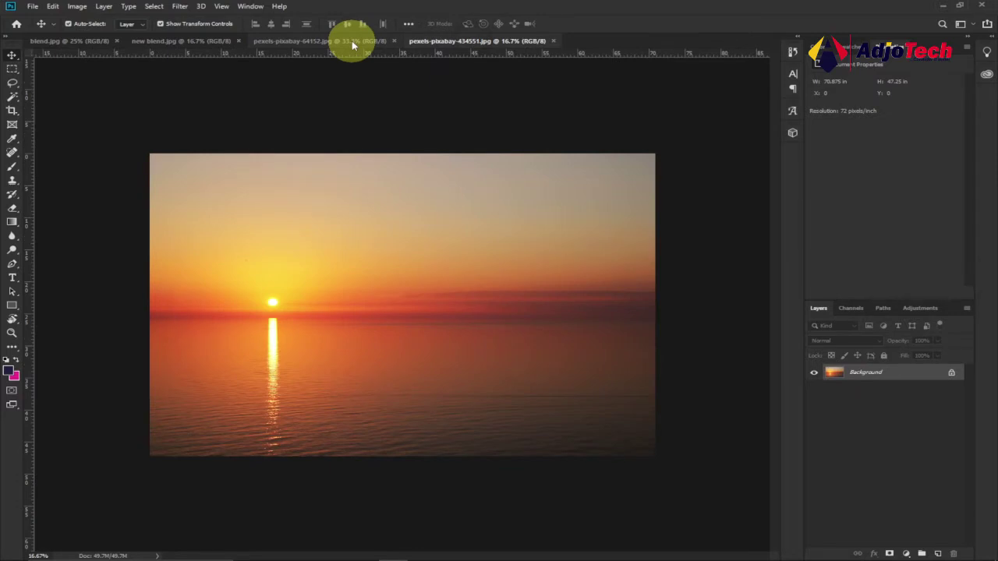
click(352, 40)
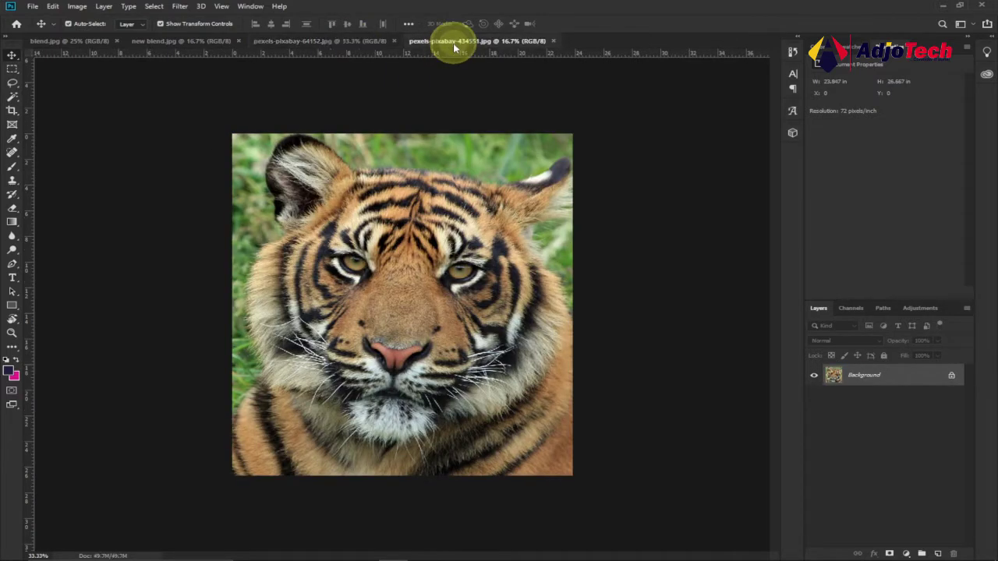
click(454, 43)
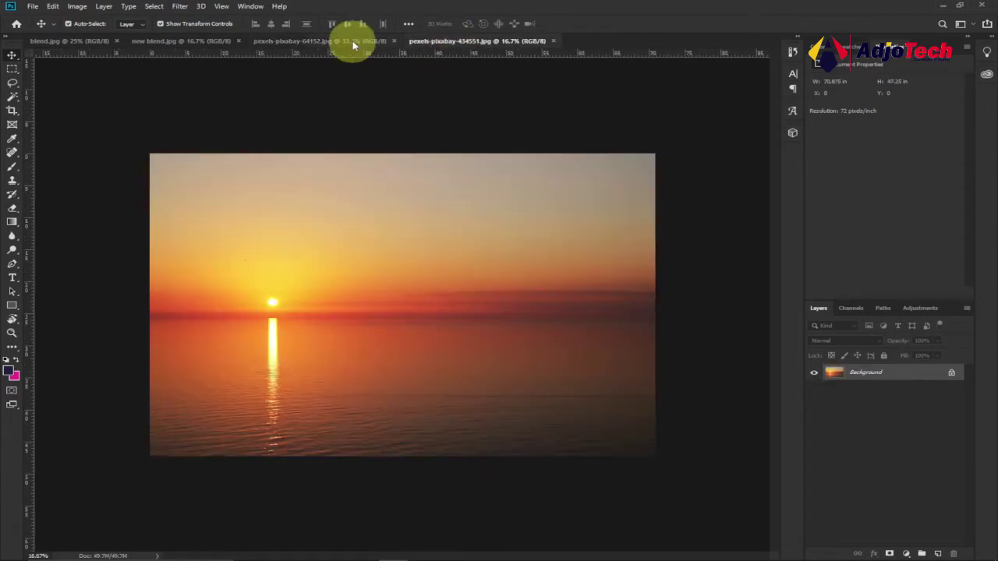
click(352, 41)
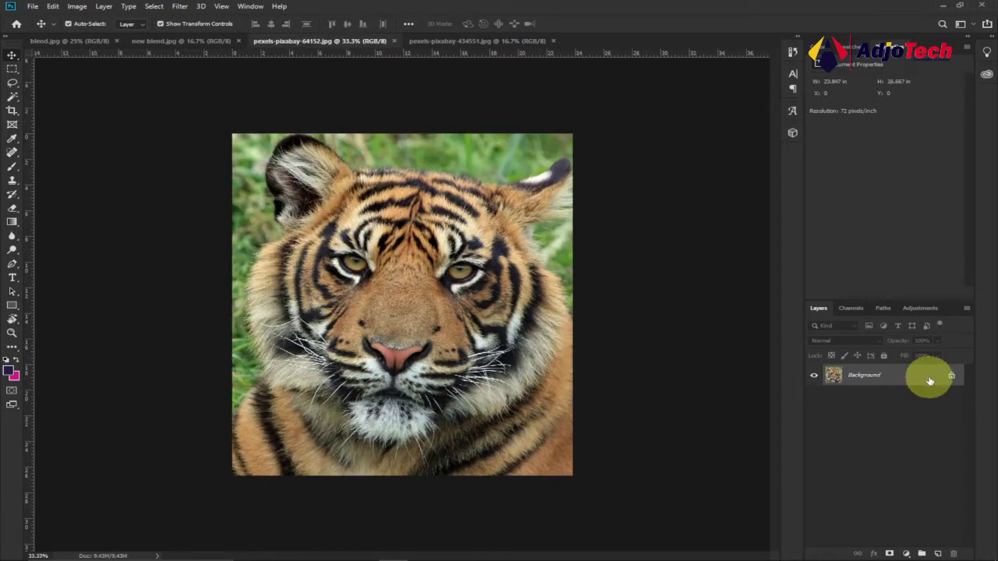
click(934, 380)
Unlock the tiger's Background as Layer 0 and drag it into the sunset document as Layer 1
click(951, 375)
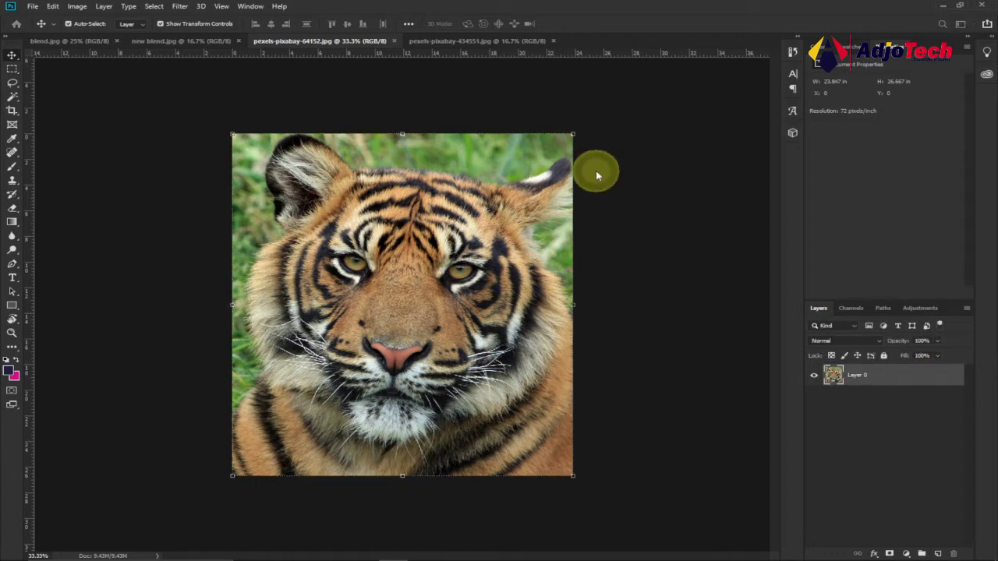
drag(434, 308, 521, 45)
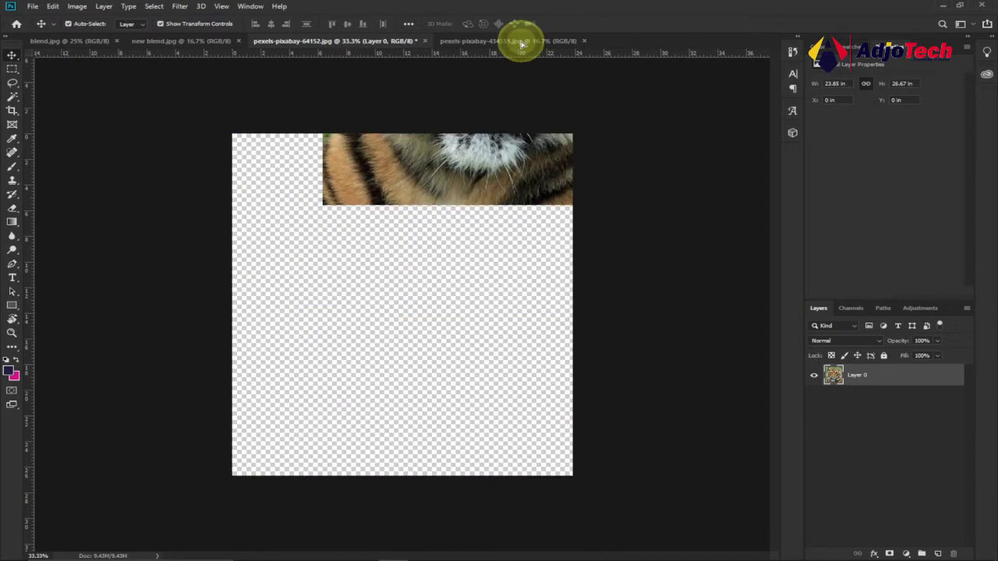
drag(522, 45, 395, 284)
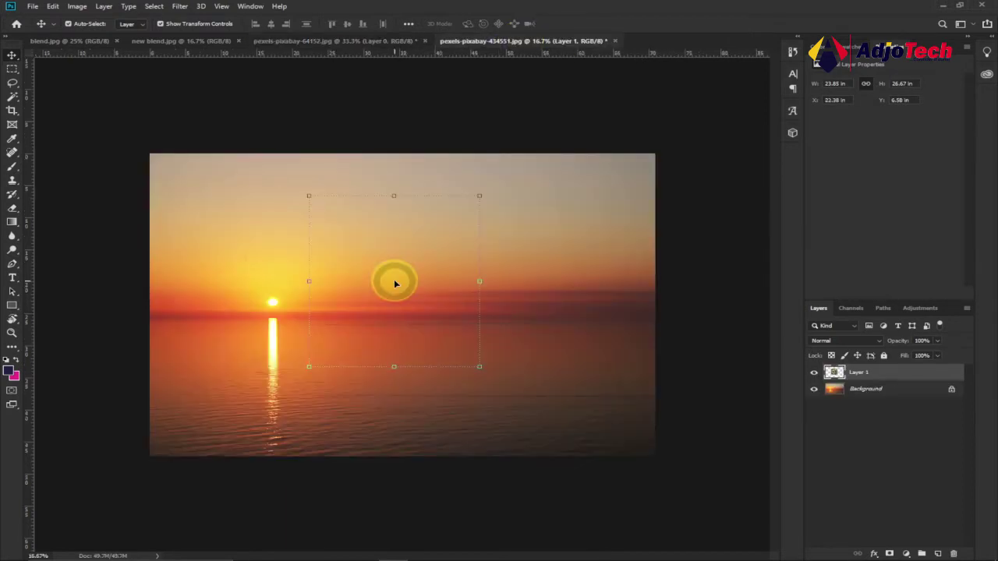
Move the tiger up-left over the sunset, then scale it to 168.11% and commit
drag(396, 283, 357, 269)
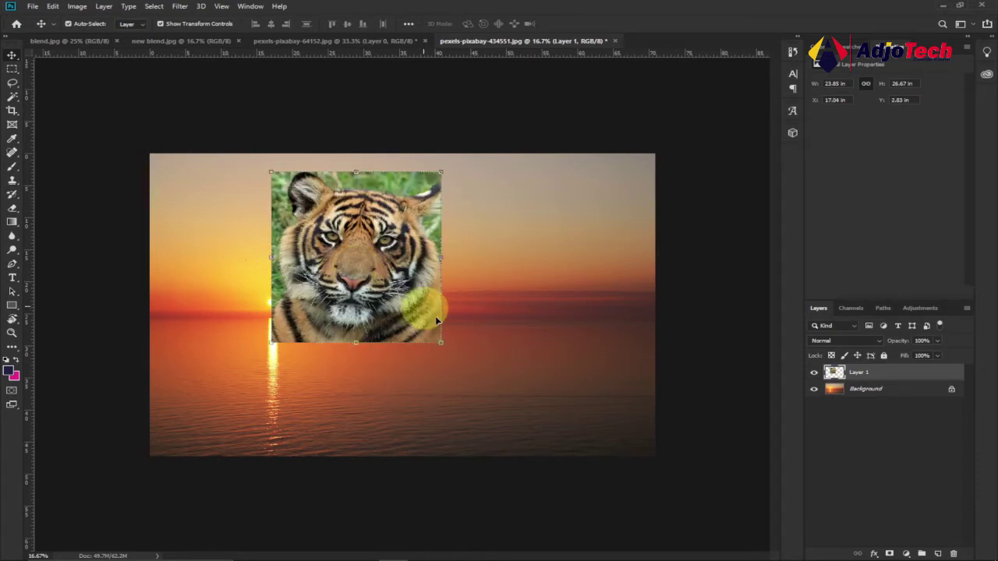
drag(441, 342, 522, 430)
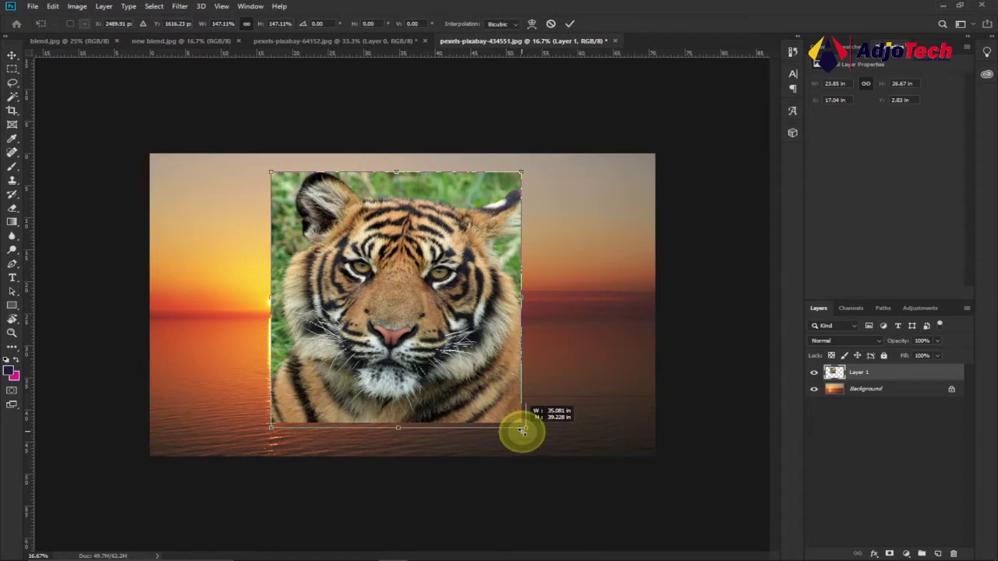
drag(522, 430, 554, 456)
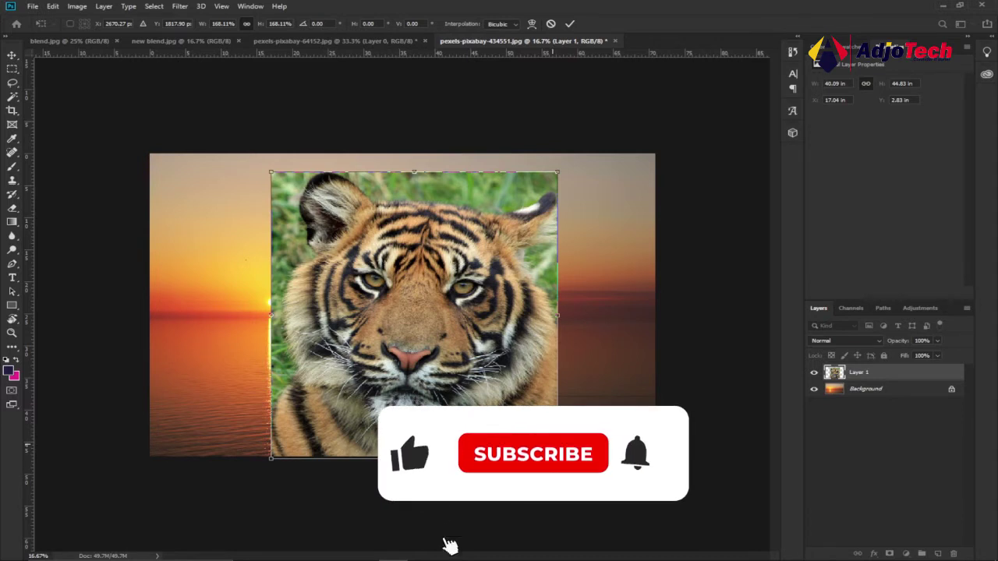
click(569, 23)
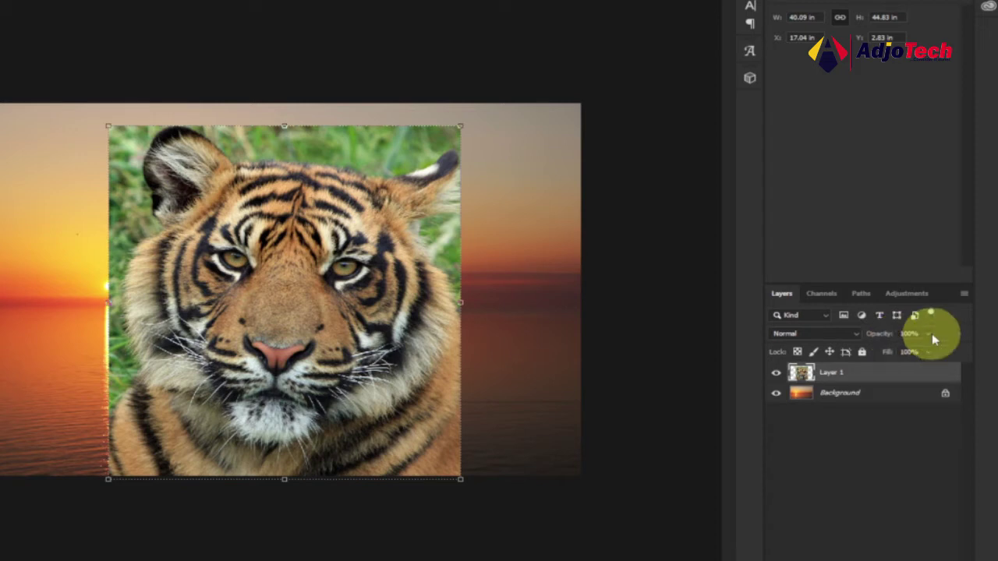
Set the tiger layer's blend mode to Hard Light, keeping opacity at 100%
drag(933, 337, 892, 354)
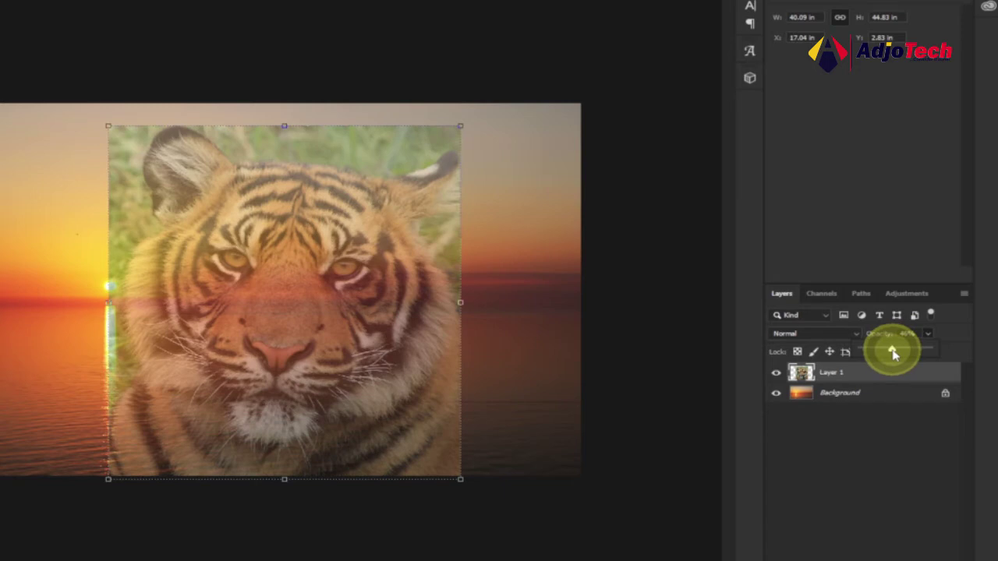
drag(892, 355, 929, 351)
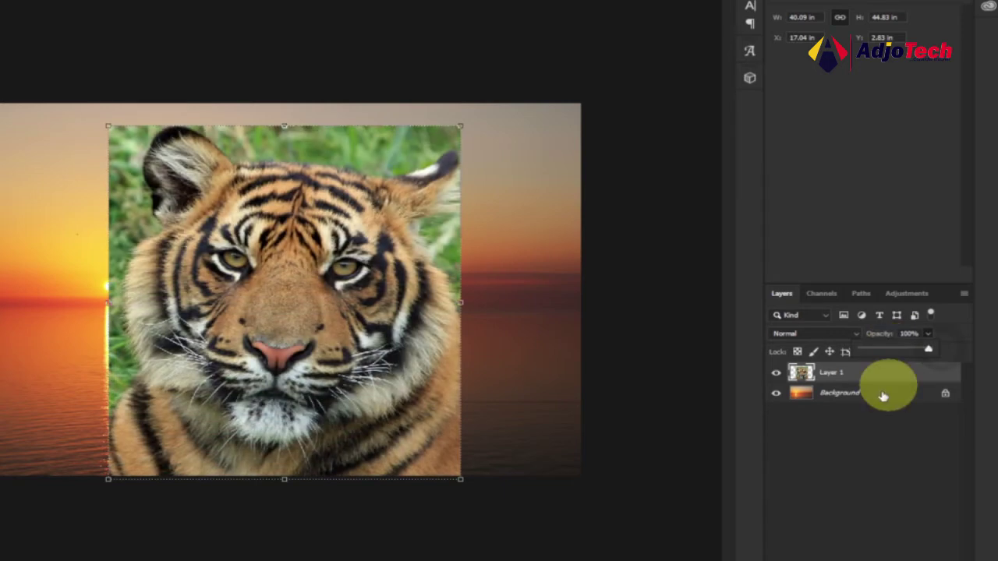
click(792, 335)
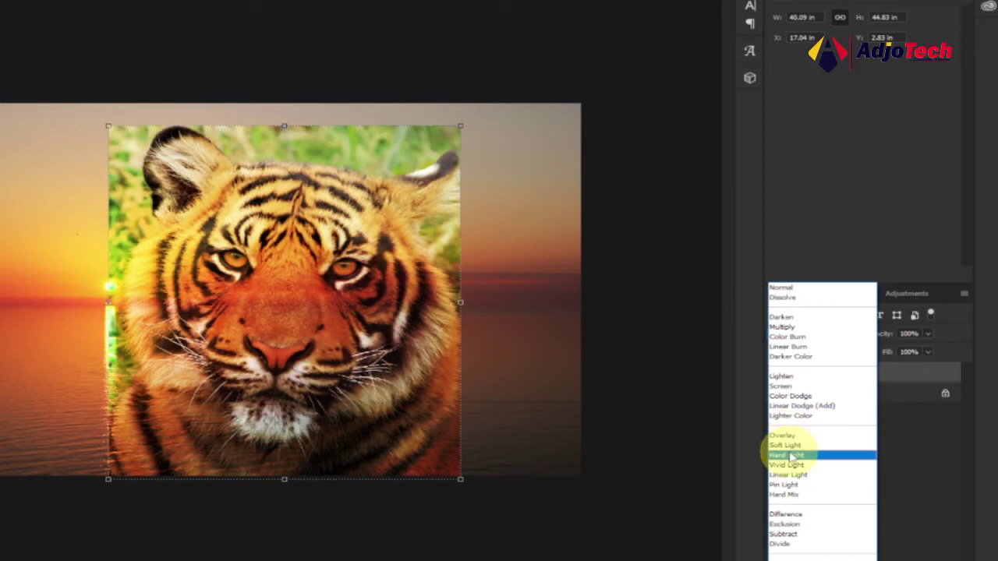
click(790, 455)
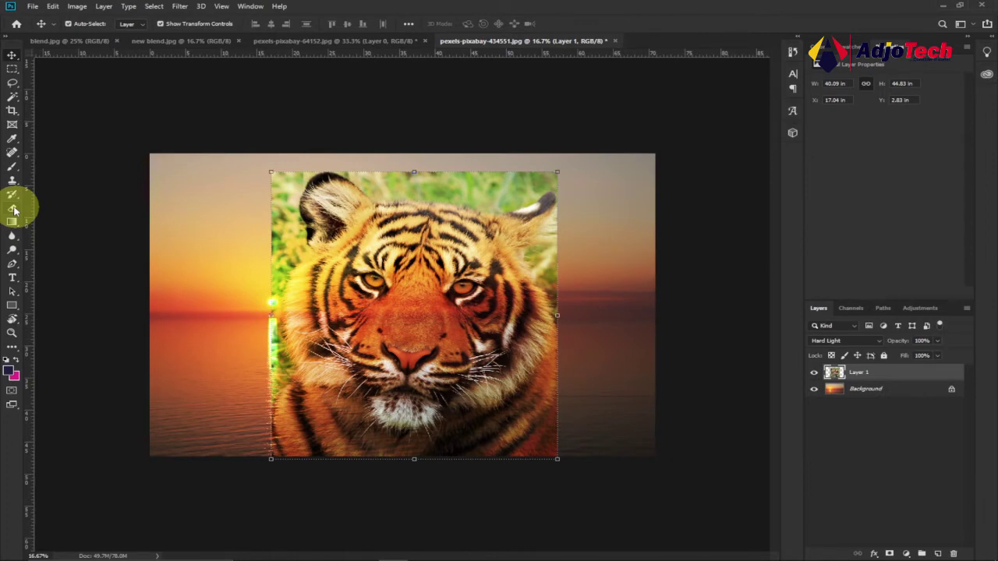
Choose the Eraser with a large, 0%-hardness soft brush
click(13, 208)
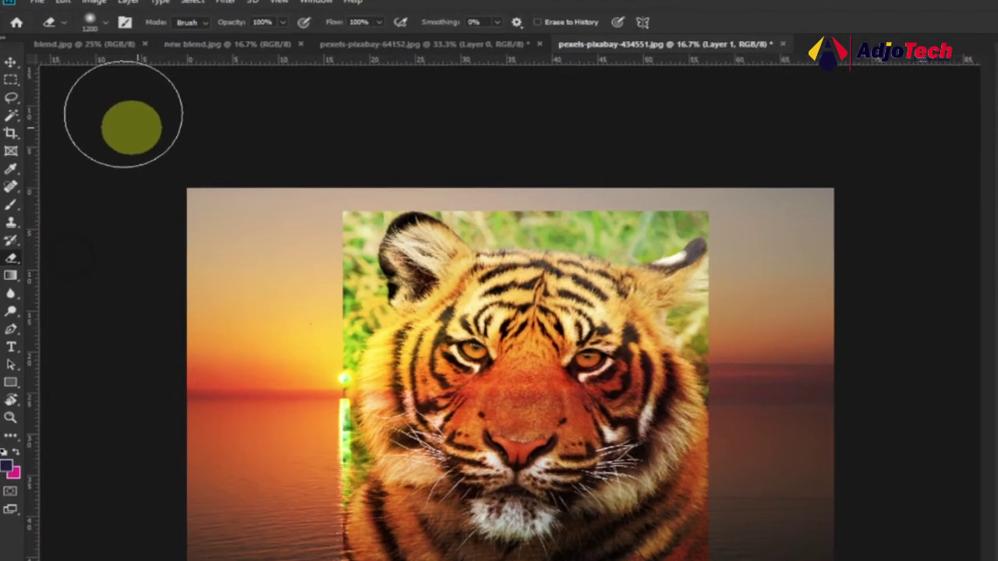
right_click(65, 81)
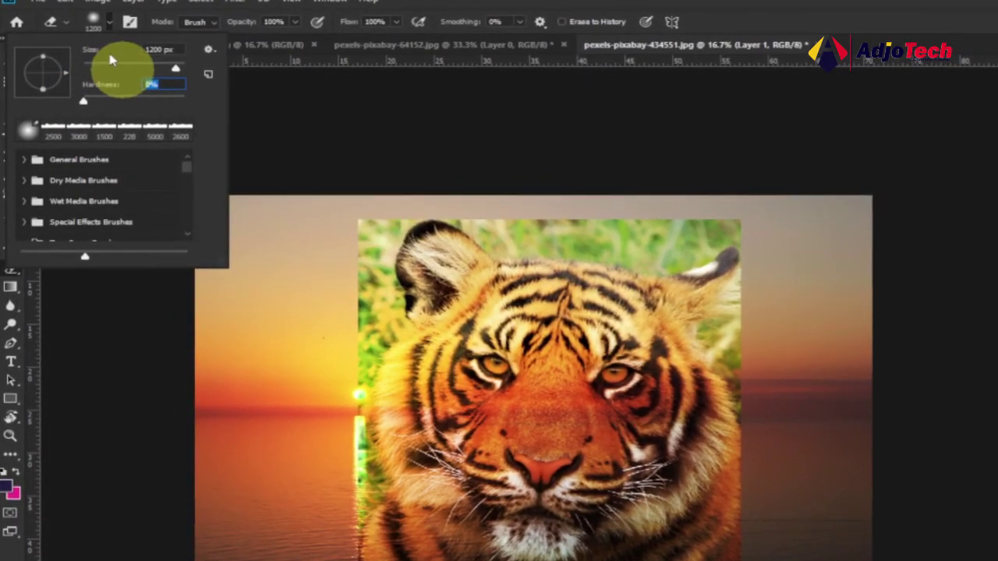
key(Return)
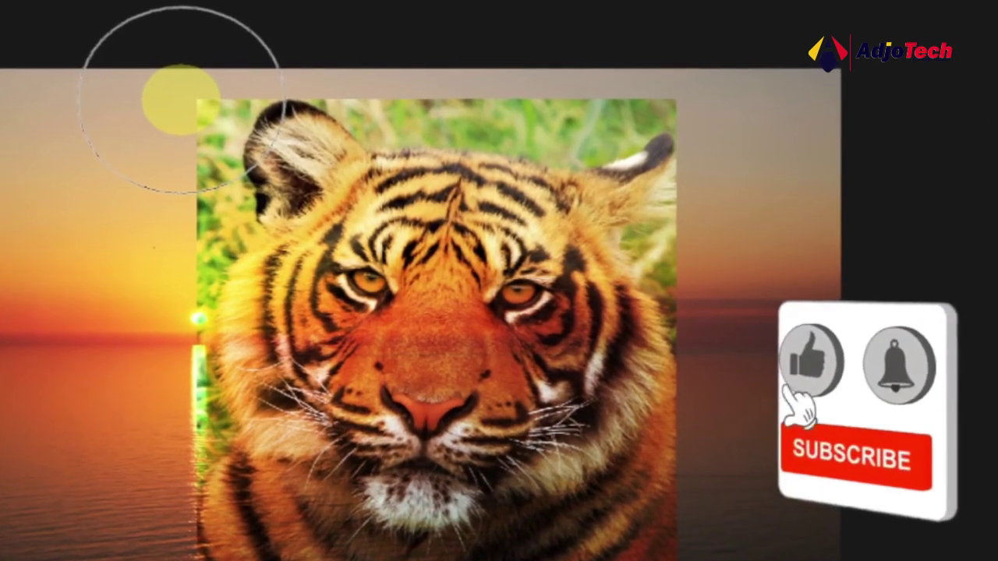
Erase the tiger photo's left, top and right edges so they fade into the sunset
drag(180, 100, 156, 528)
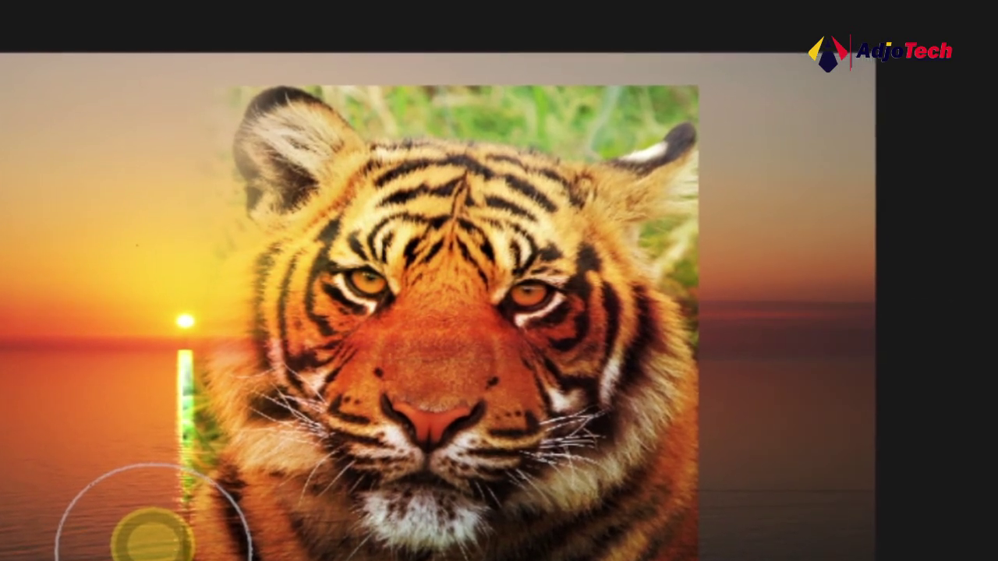
mouse_move(152, 533)
mouse_down()
mouse_move(657, 49)
mouse_move(725, 58)
mouse_up()
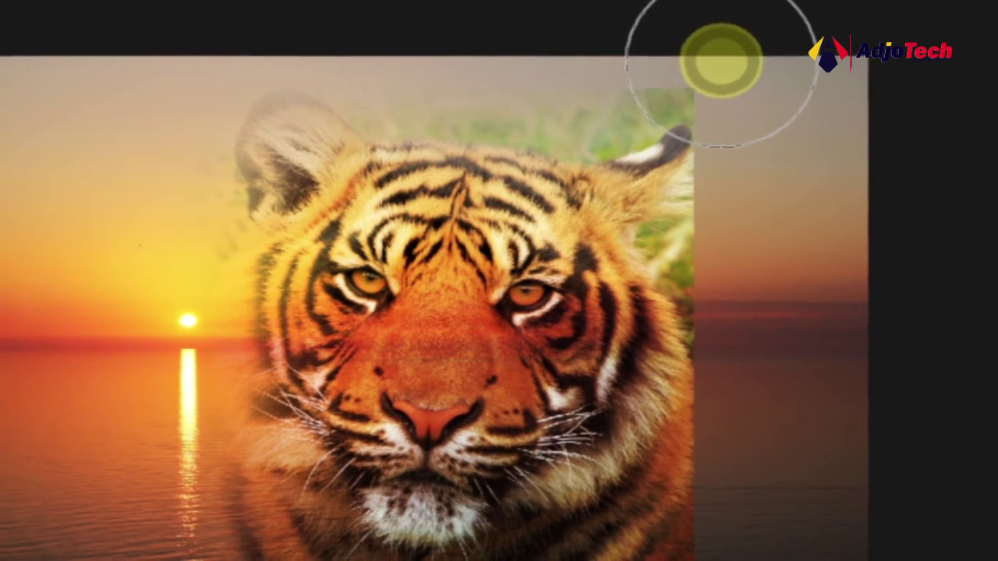
mouse_move(751, 238)
mouse_down()
mouse_move(728, 239)
mouse_move(691, 428)
mouse_move(683, 545)
mouse_up()
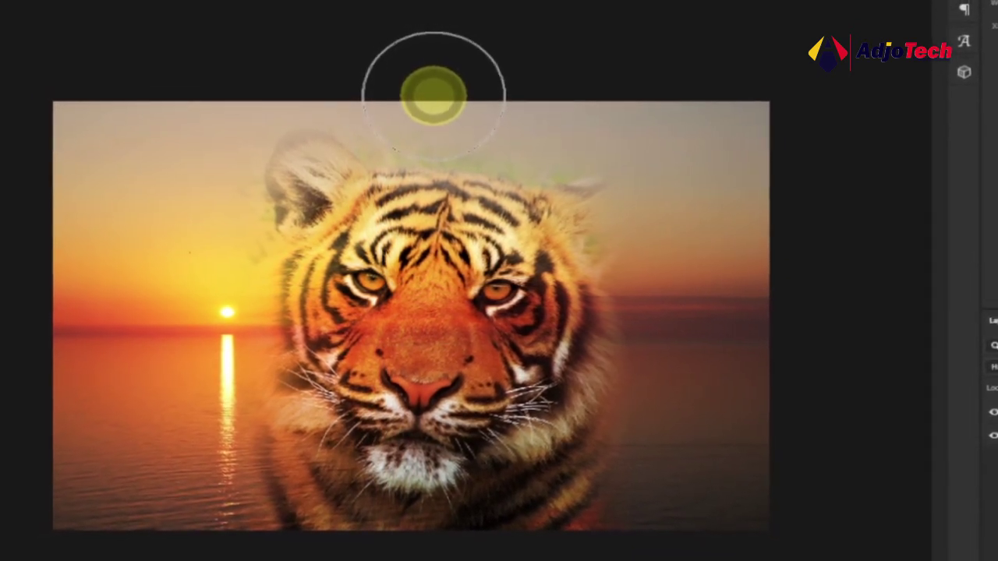
key(ctrl+t)
Scale the tiger layer from its top-left corner to 104.63% and commit
drag(222, 121, 215, 117)
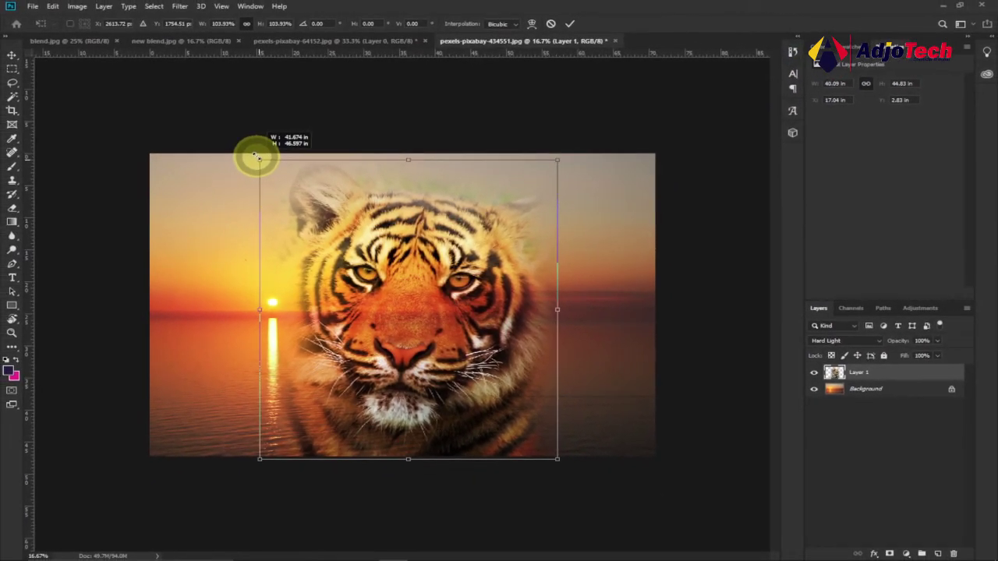
drag(256, 157, 255, 155)
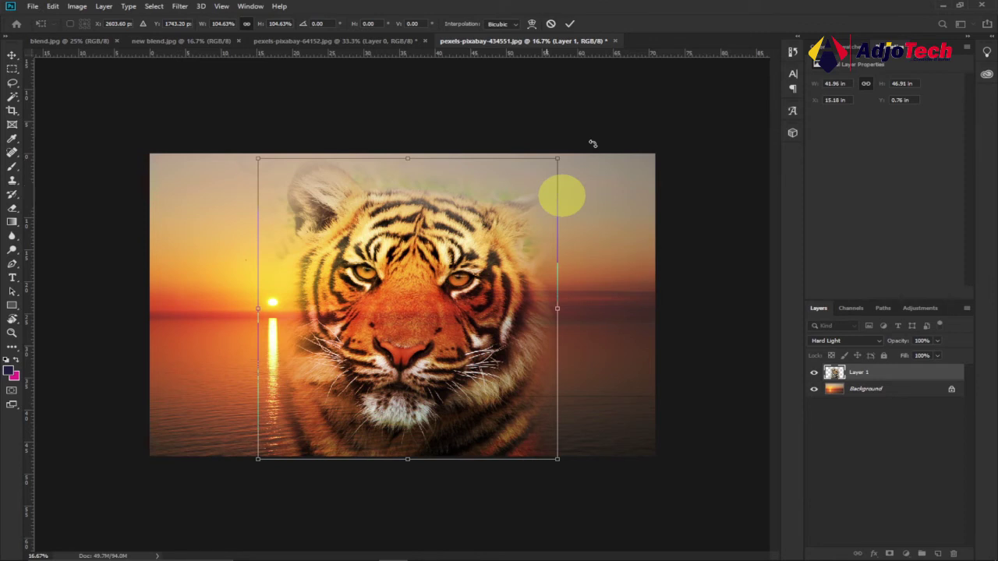
click(246, 225)
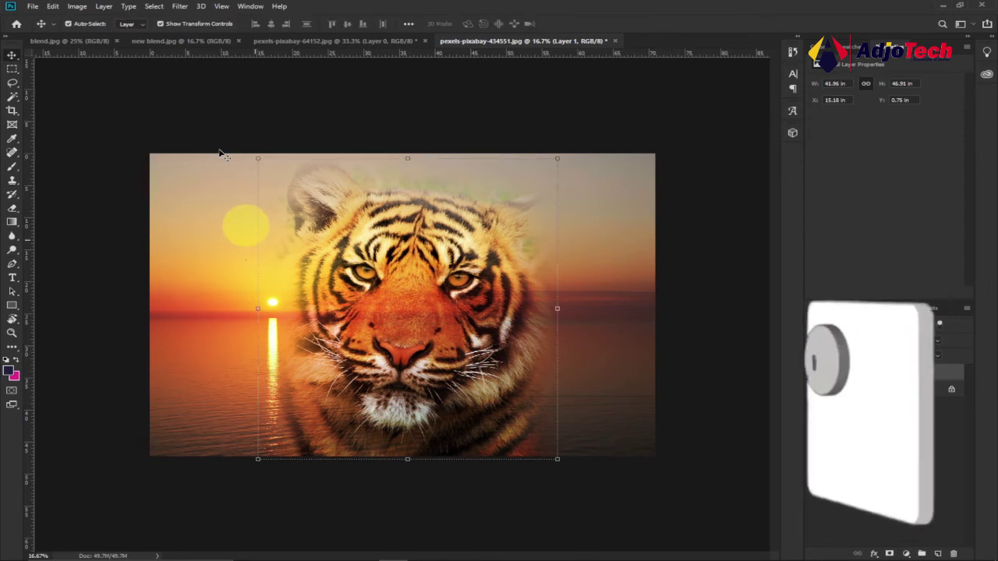
Compare against the finished blend.jpg result, then return to the tiger-over-sunset document
click(155, 41)
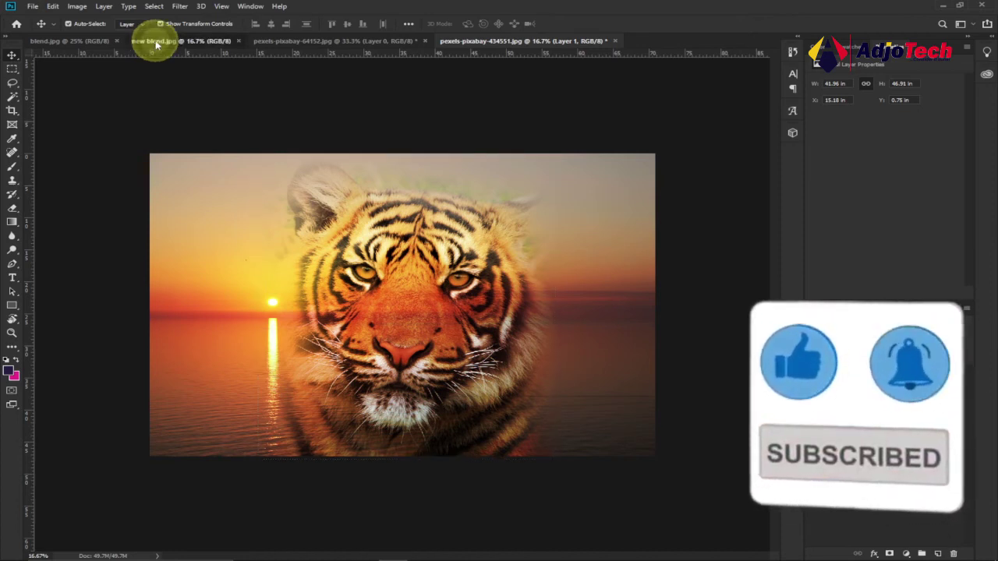
click(155, 43)
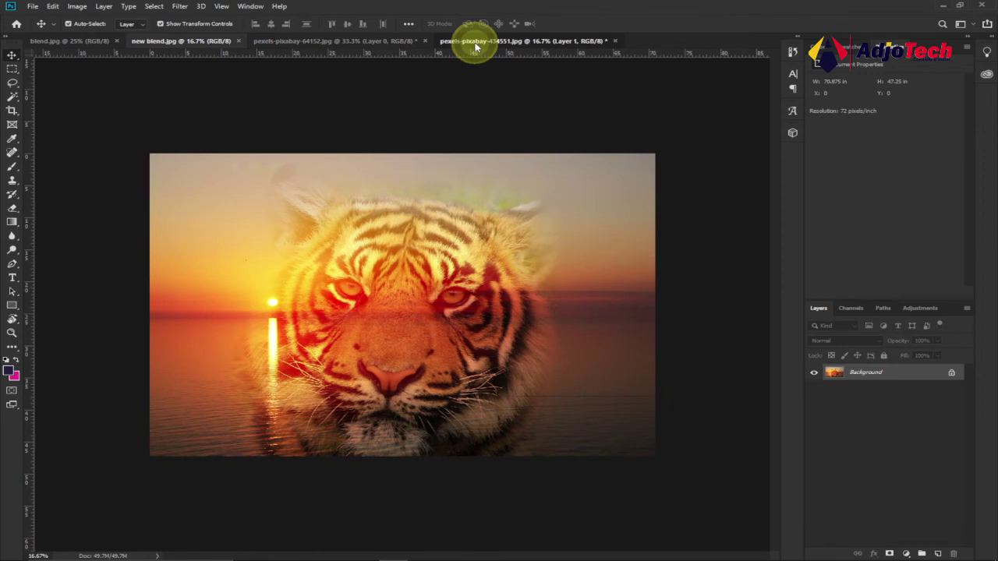
click(475, 43)
Change the tiger layer's blend mode to Overlay, then bring blend.jpg to the front
click(879, 341)
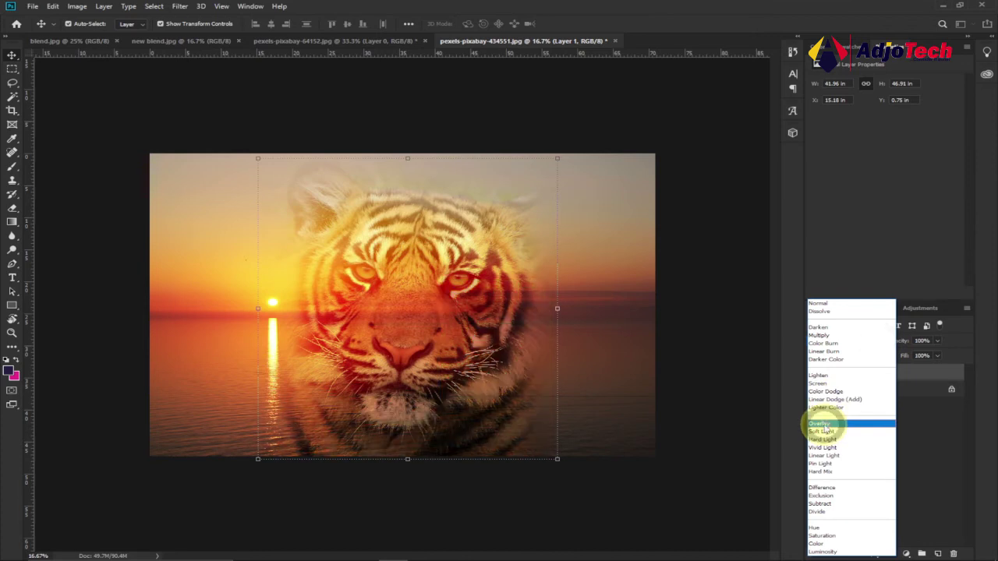
click(821, 424)
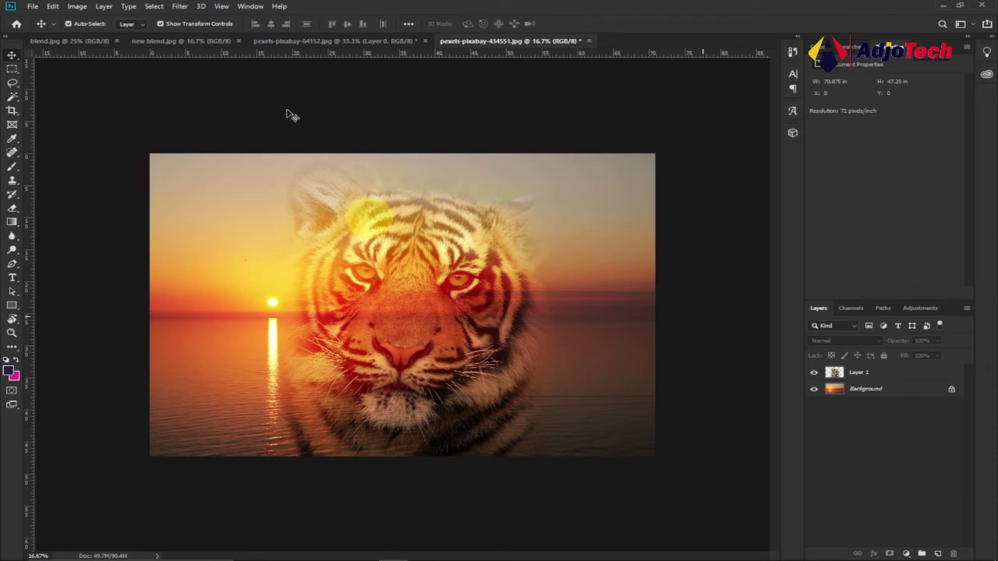
click(71, 41)
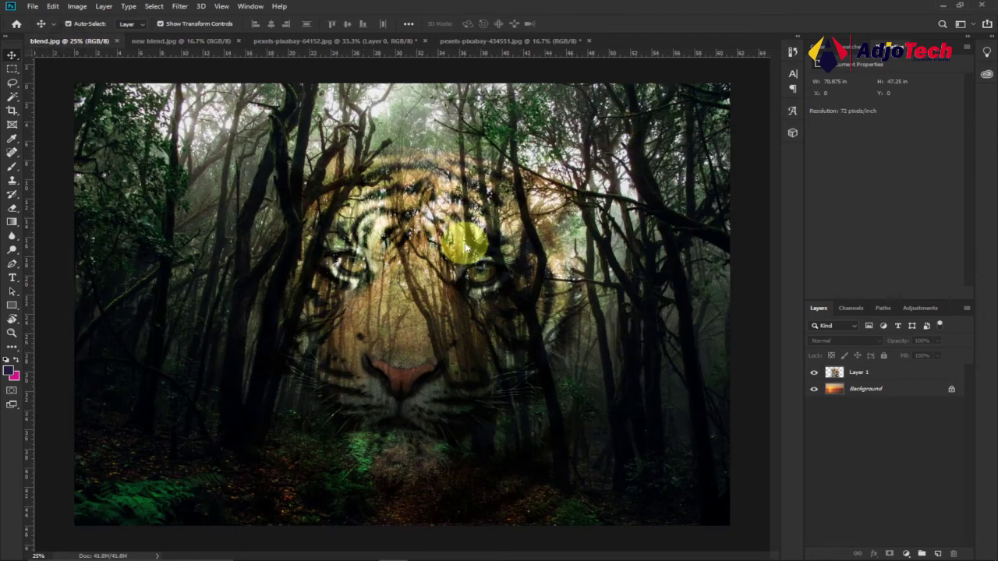
Flatten blend.jpg into one layer and switch back to pexels-pixabay-434551.jpg
key(ctrl+e)
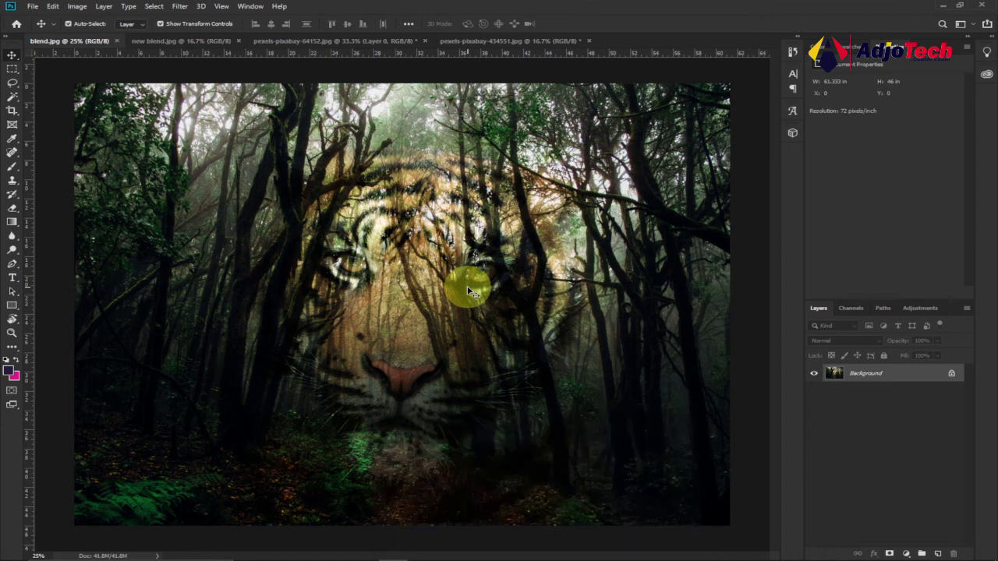
key(ctrl+shift+Tab)
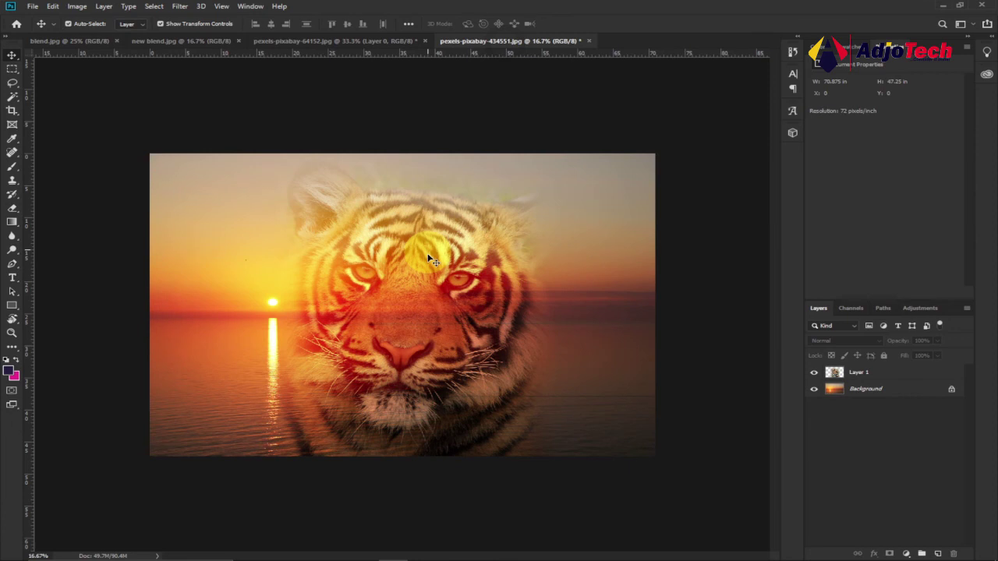